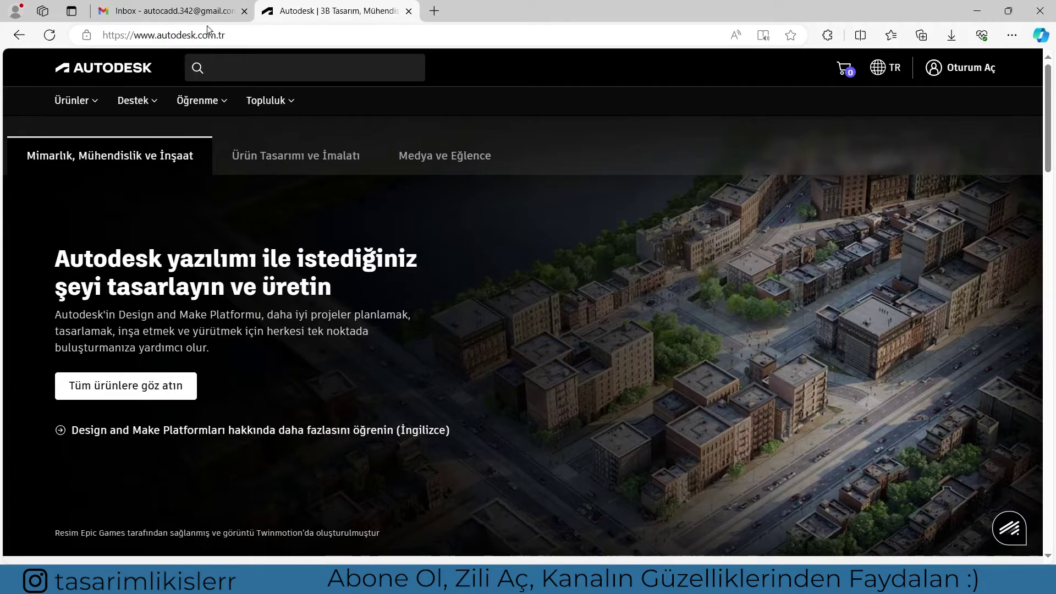
Step: Open the Autodesk sign-in page from the Oturum Aç link
left_click(158, 35)
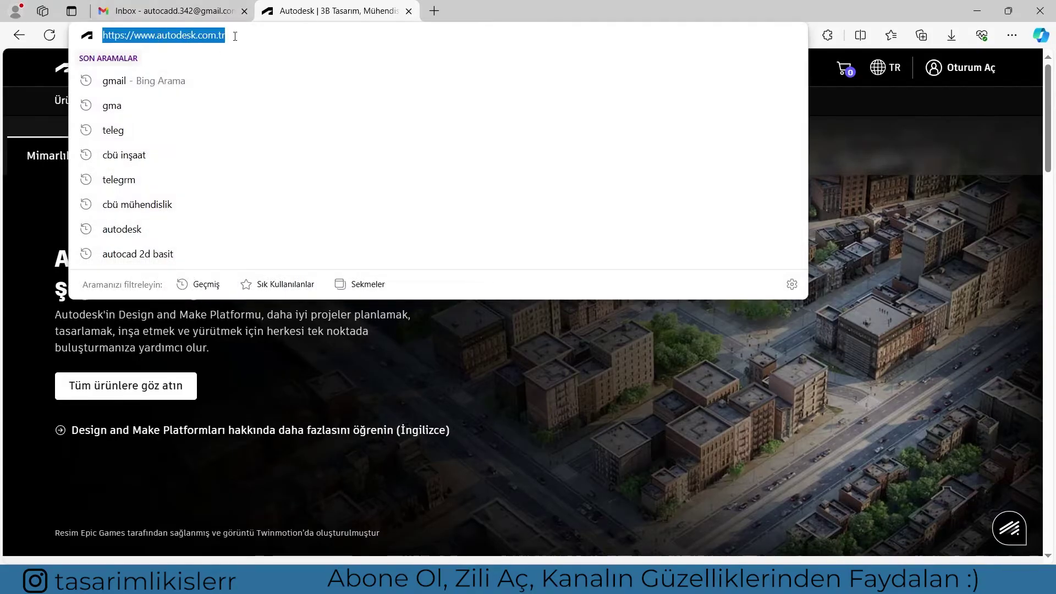
left_click(474, 329)
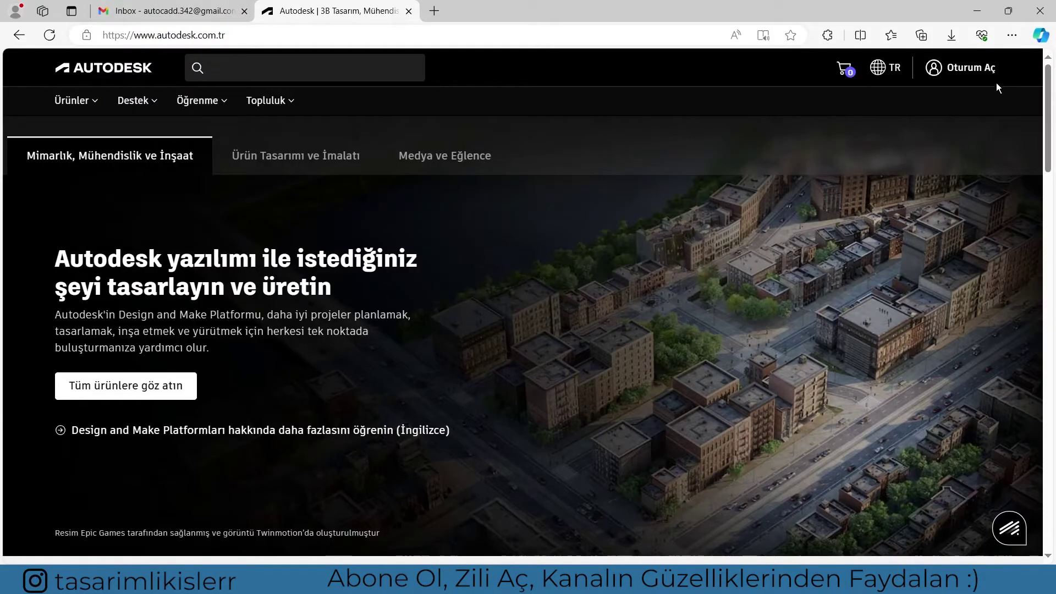
left_click(965, 75)
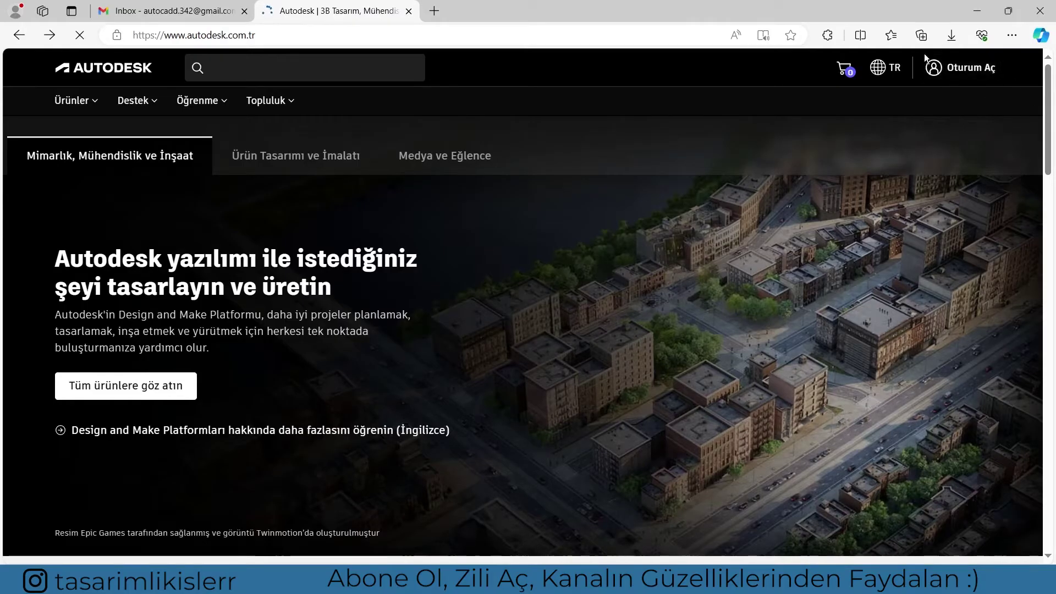
left_click(973, 73)
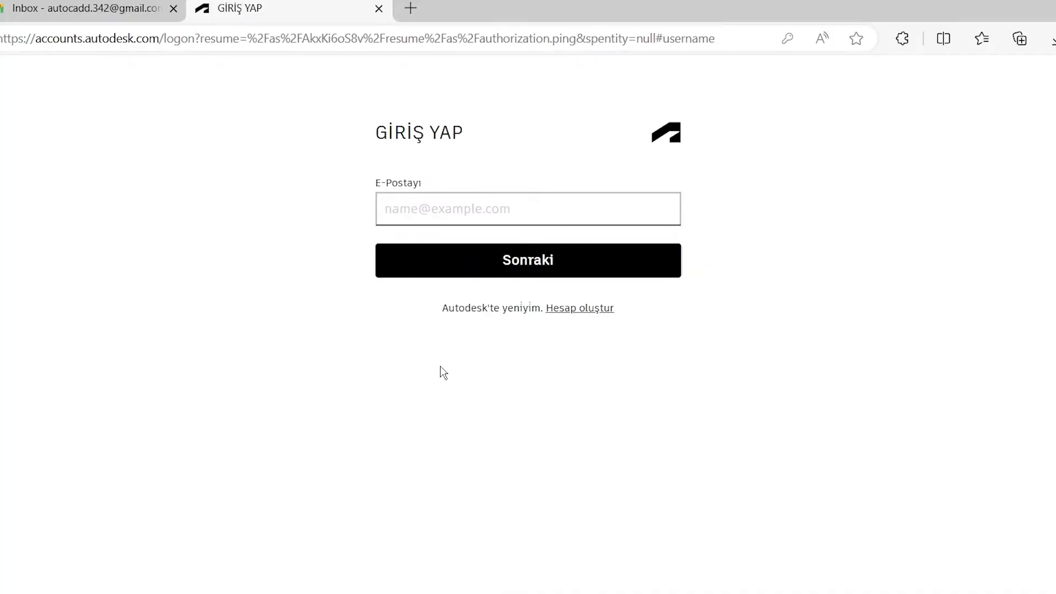
Step: Create a new Autodesk account, accepting the terms, and complete its e-mail verification
left_click(575, 310)
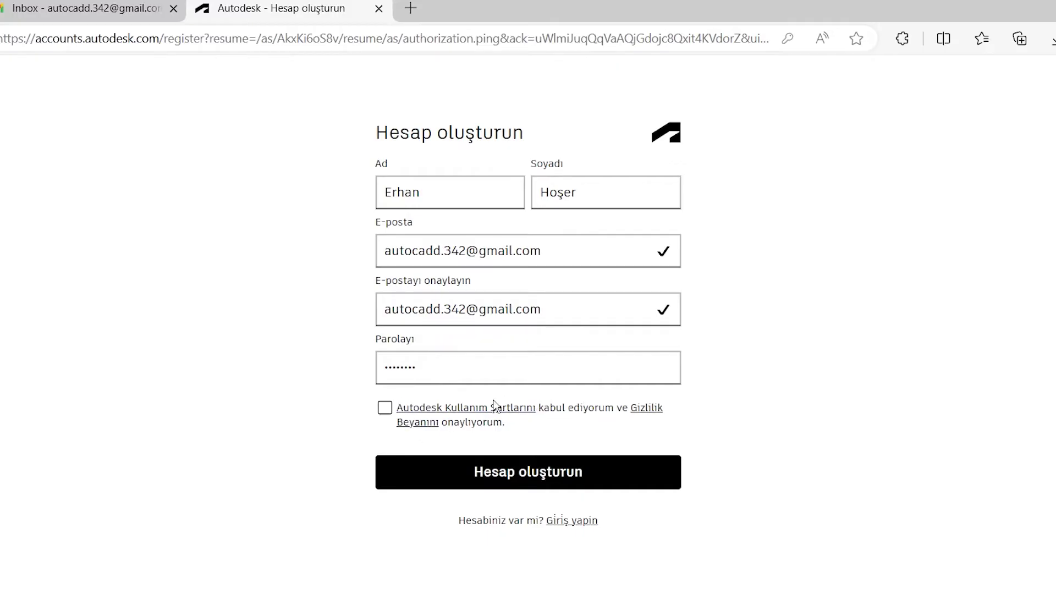
left_click(385, 409)
left_click(509, 467)
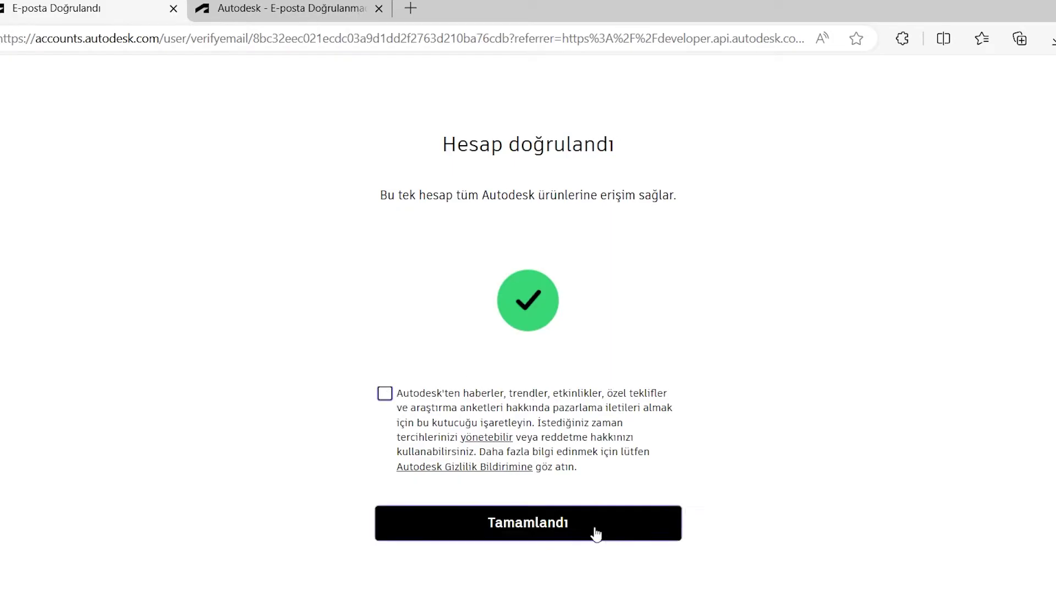
left_click(527, 526)
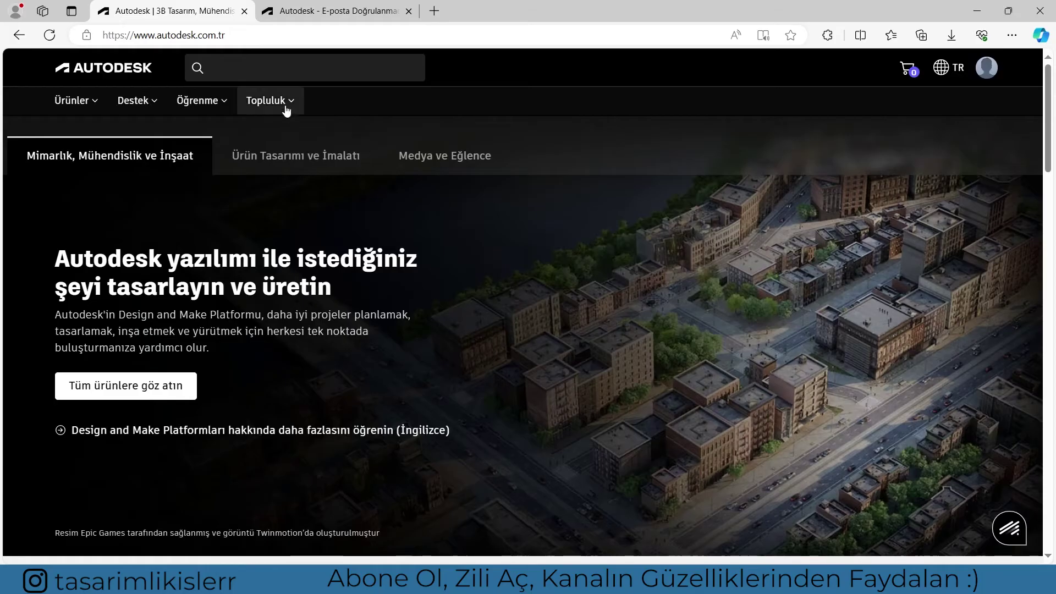
left_click(251, 68)
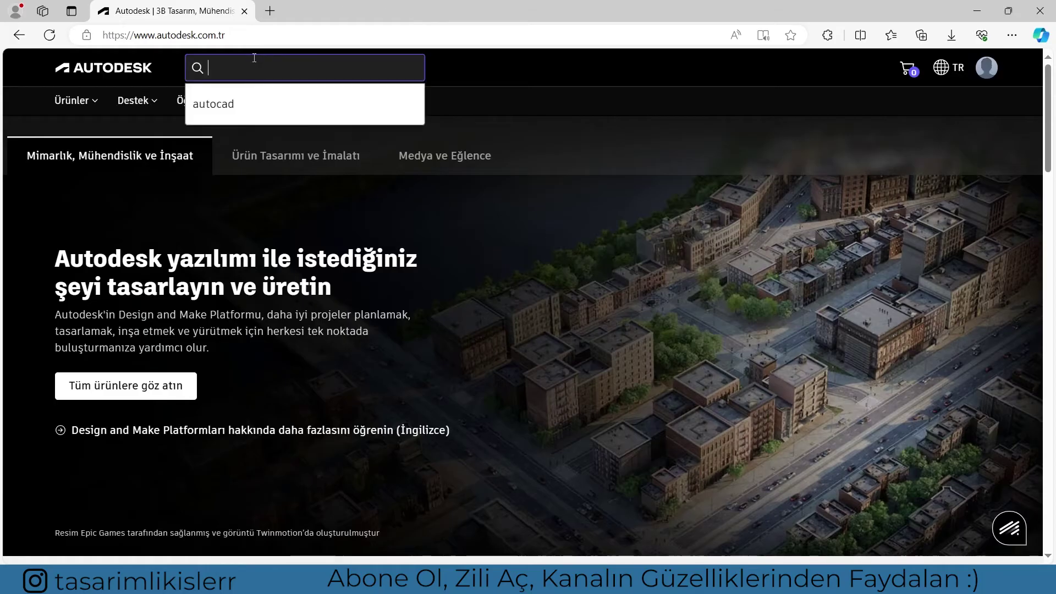
Step: Search for autocad, start its free trial with Eğitim as intended use, then open Eğitim Topluluğu
left_click(251, 102)
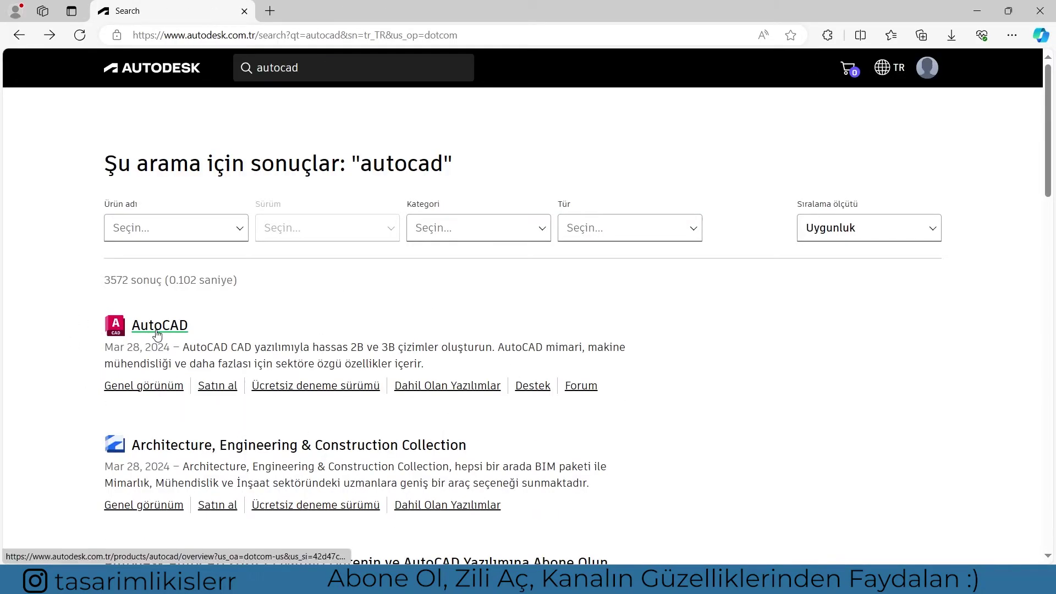
left_click(157, 330)
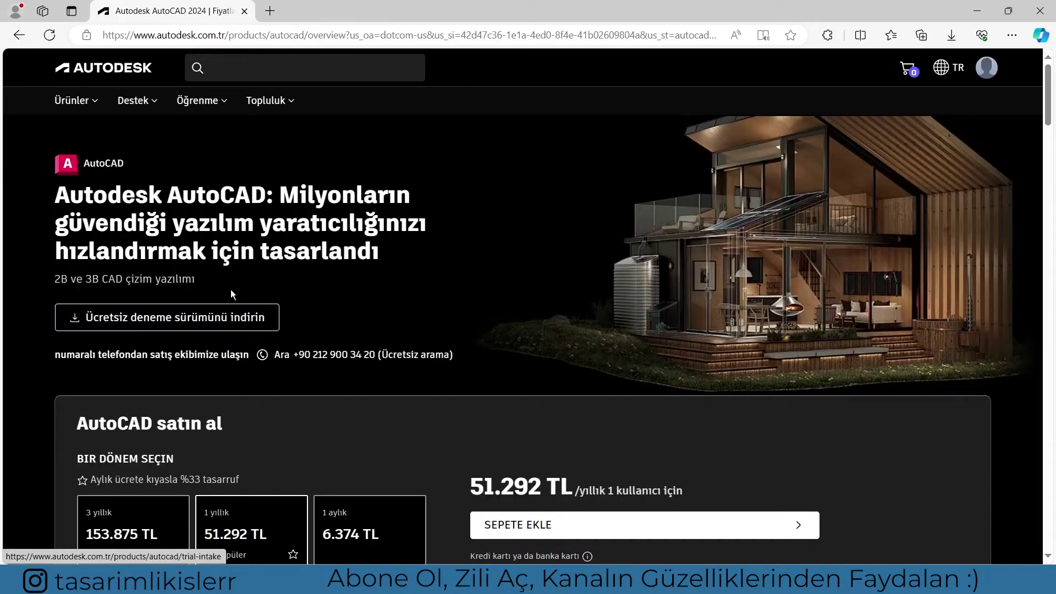
left_click(235, 317)
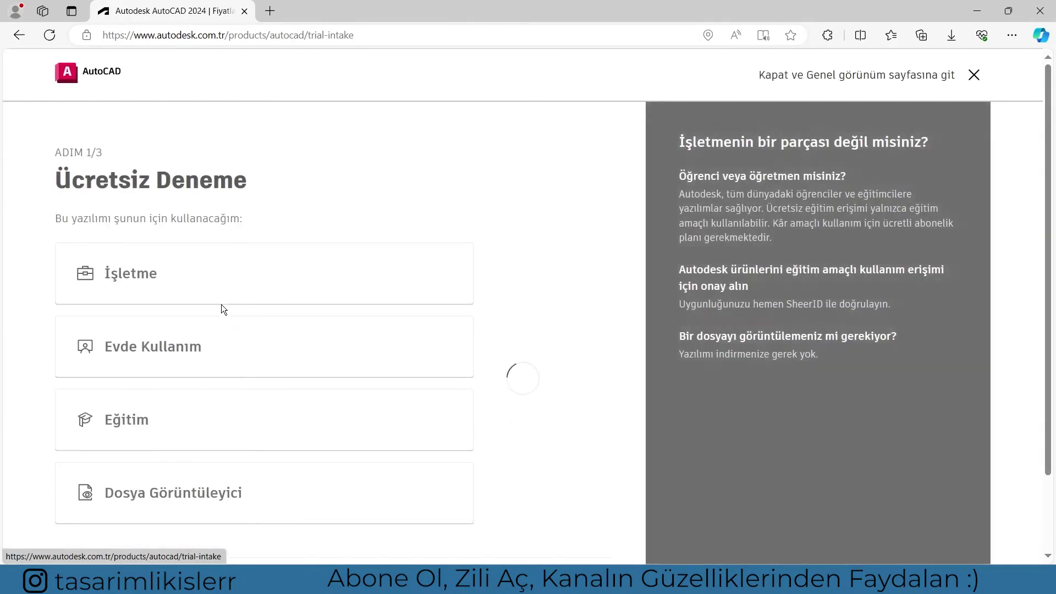
left_click(131, 380)
scroll(231, 435, "down", 1)
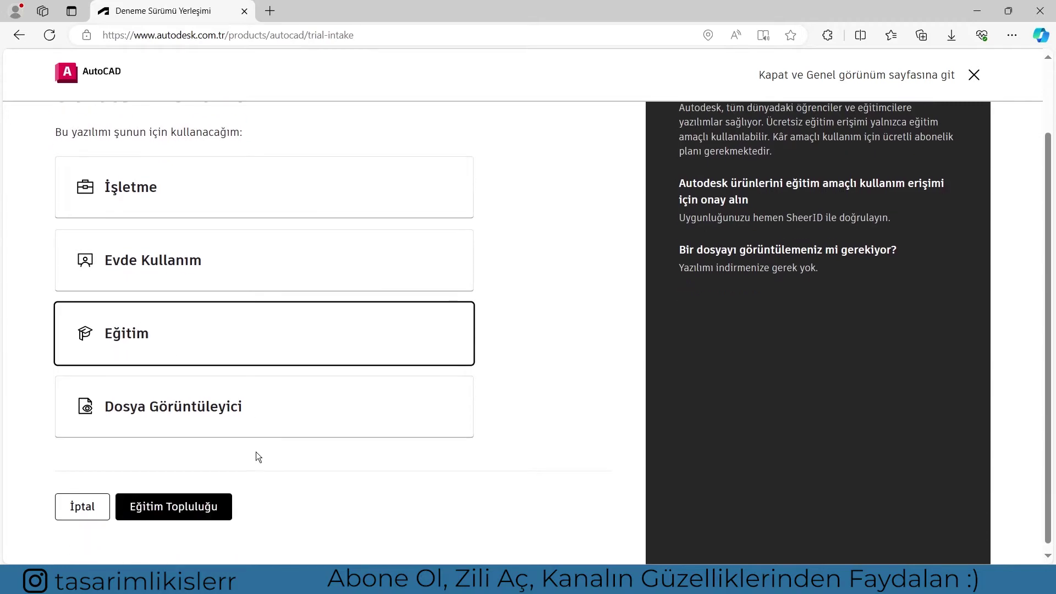
left_click(210, 503)
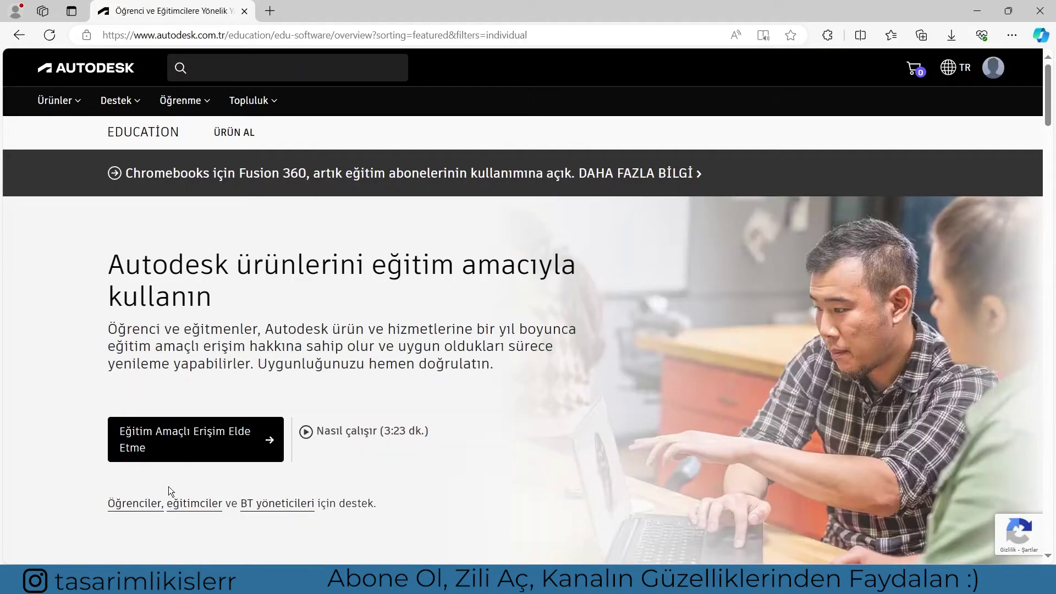
Step: Begin education access as Öğrenci with the saved birth date and continue to school information
left_click(215, 437)
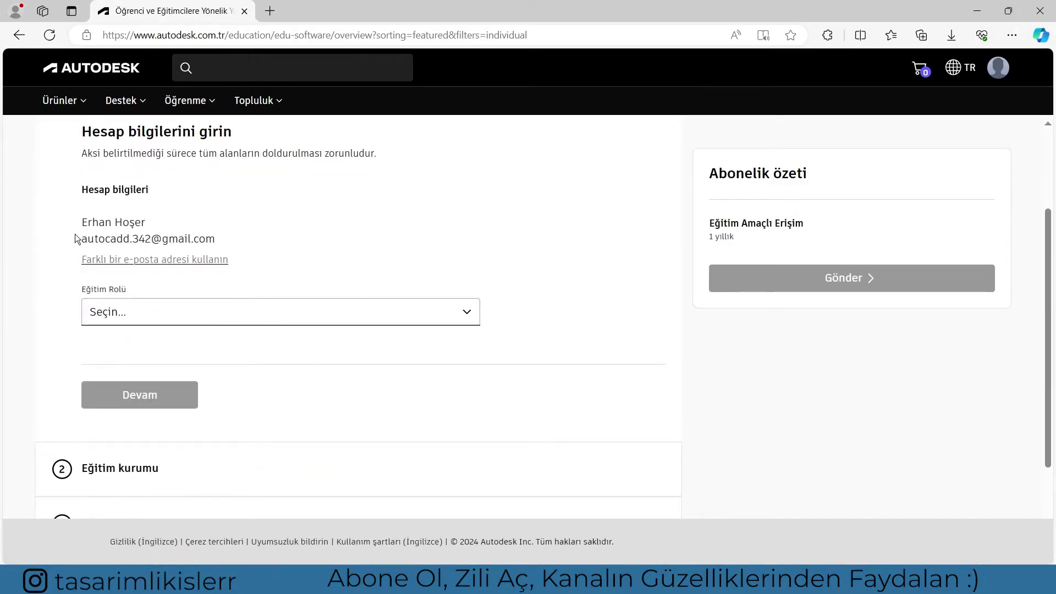
left_click_drag(73, 238, 216, 239)
left_click(155, 314)
left_click(155, 314)
left_click(135, 372)
scroll(64, 359, "down", 1)
left_click(110, 304)
left_click(111, 353)
left_click(136, 380)
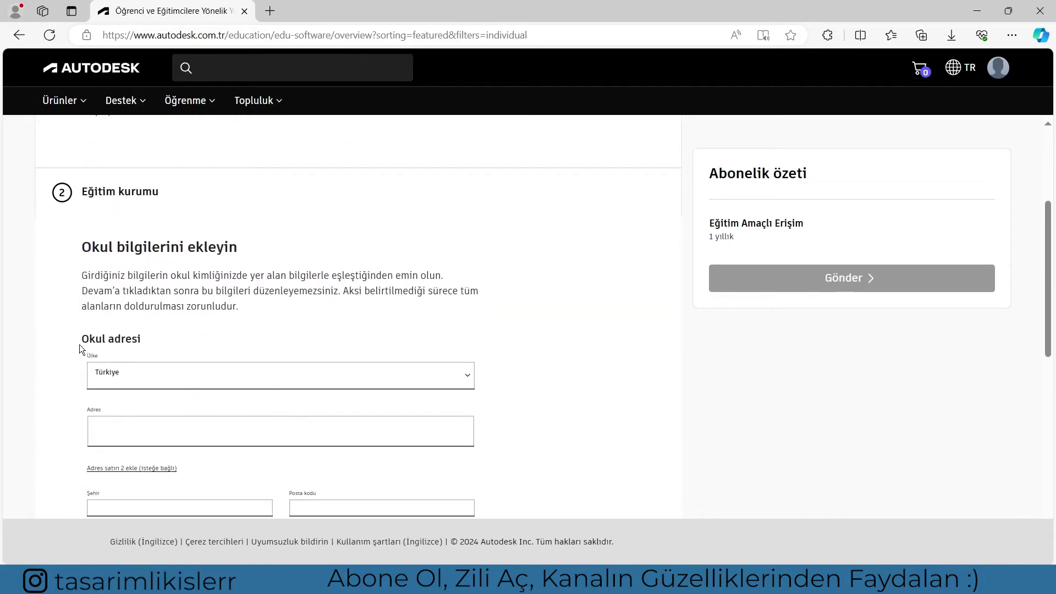
Step: Enter the school's pasted address, postal code 45140 and city Manisa
scroll(163, 261, "down", 1)
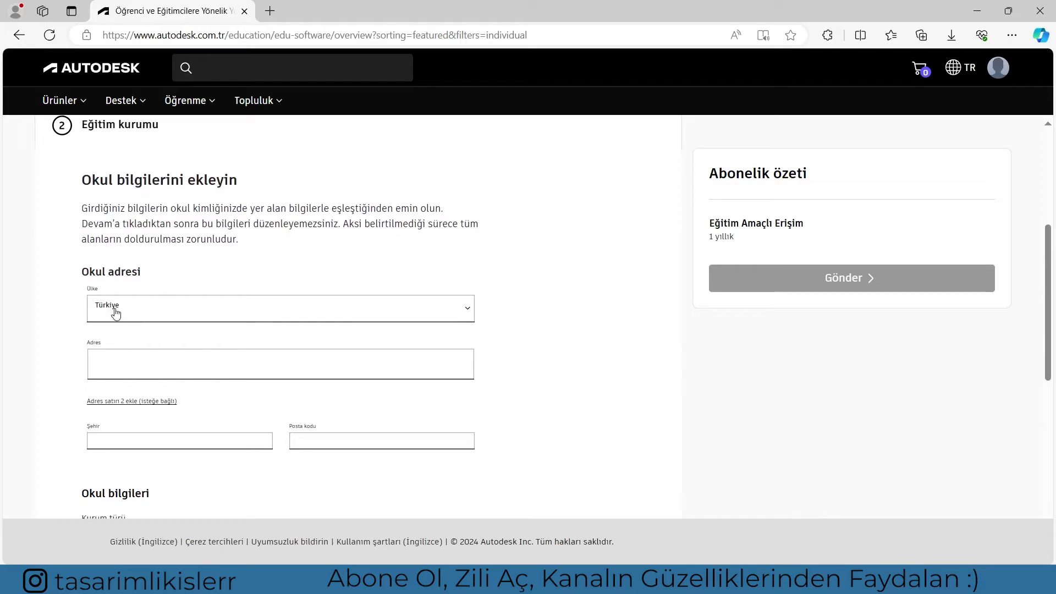
scroll(112, 312, "down", 1)
left_click(110, 299)
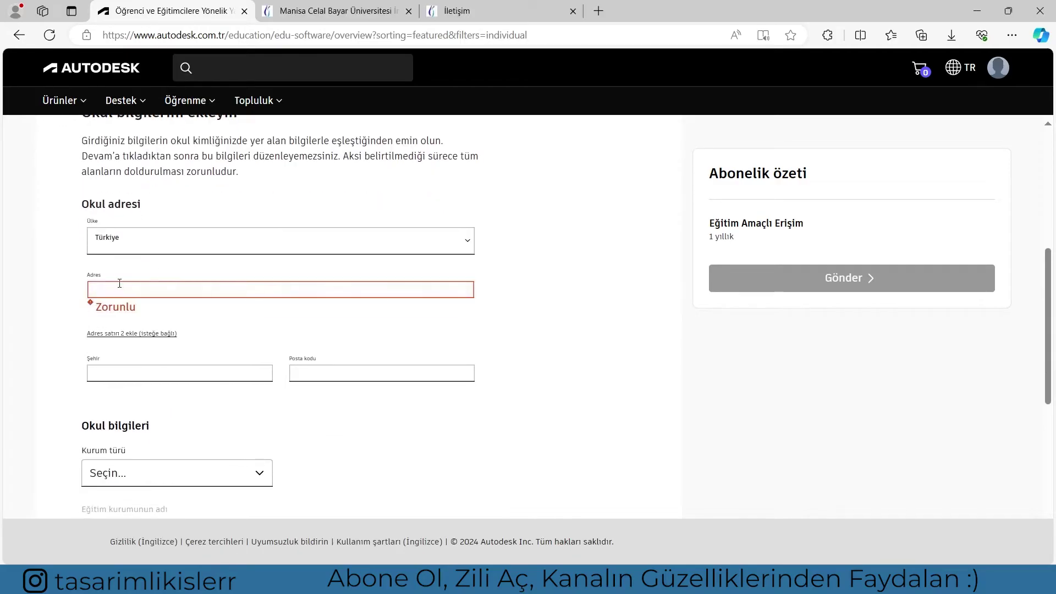
type("Şehit Prof. Dr. İlhan Varank Kampüsü 45140 Yunusemre Manisa")
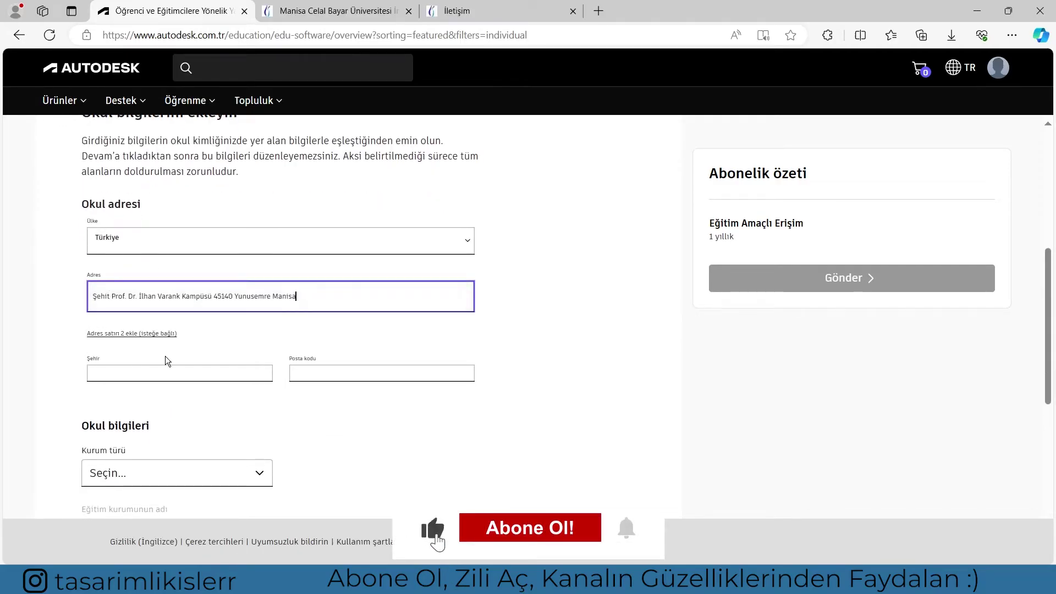
left_click(297, 366)
type("45140")
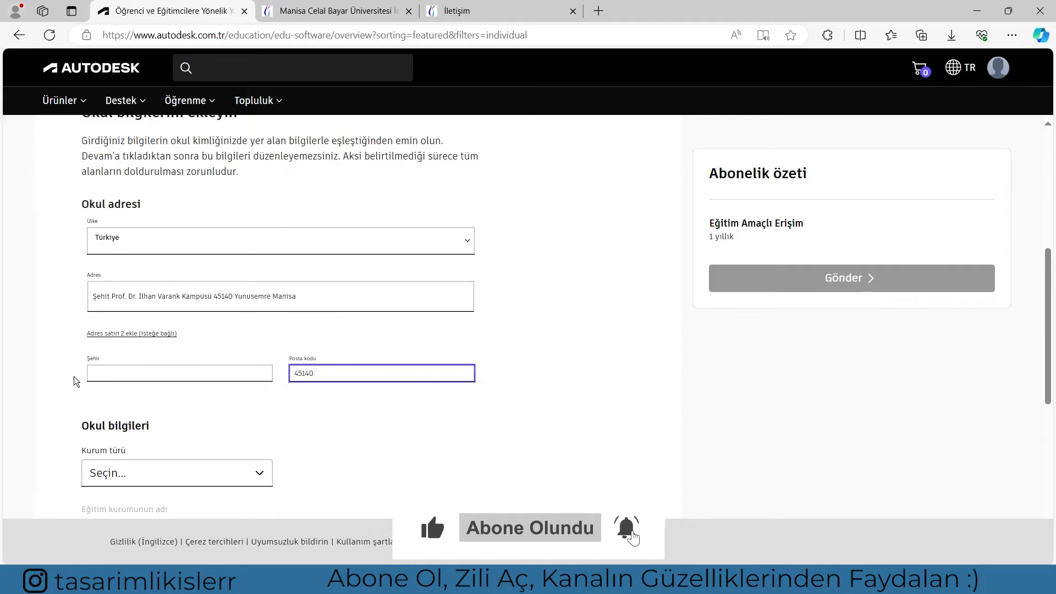
left_click(102, 373)
type("Manisa")
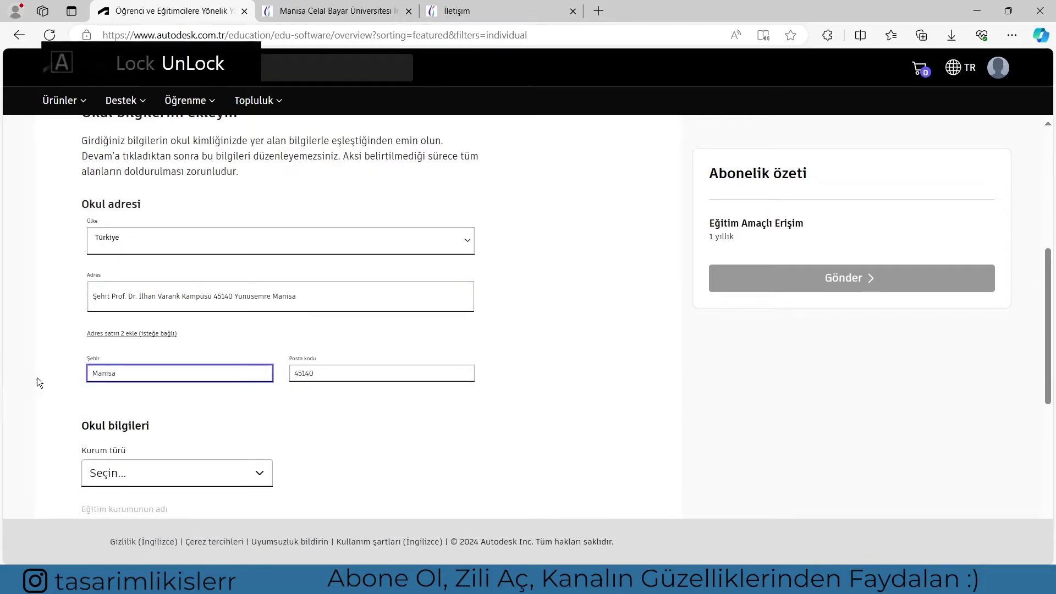
scroll(134, 252, "down", 5)
left_click(133, 205)
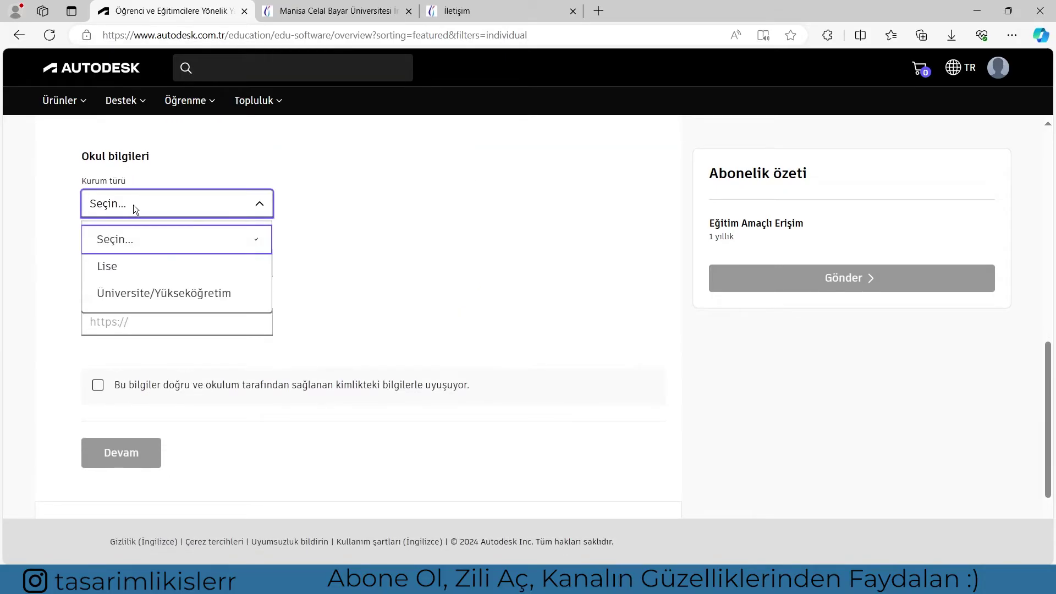
left_click(140, 292)
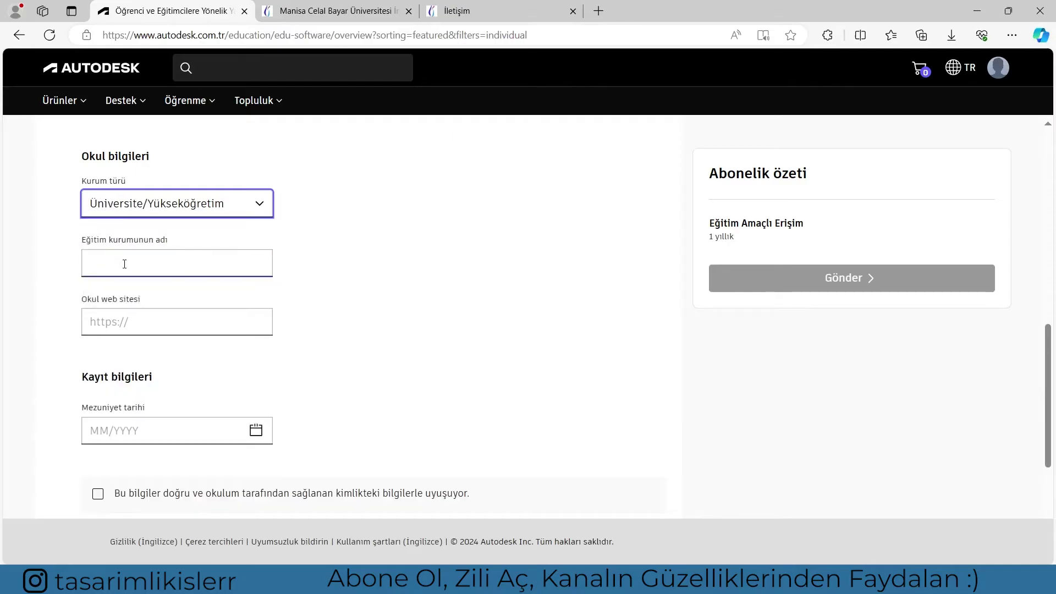
left_click(190, 251)
key("ctrl+v")
left_click(144, 322)
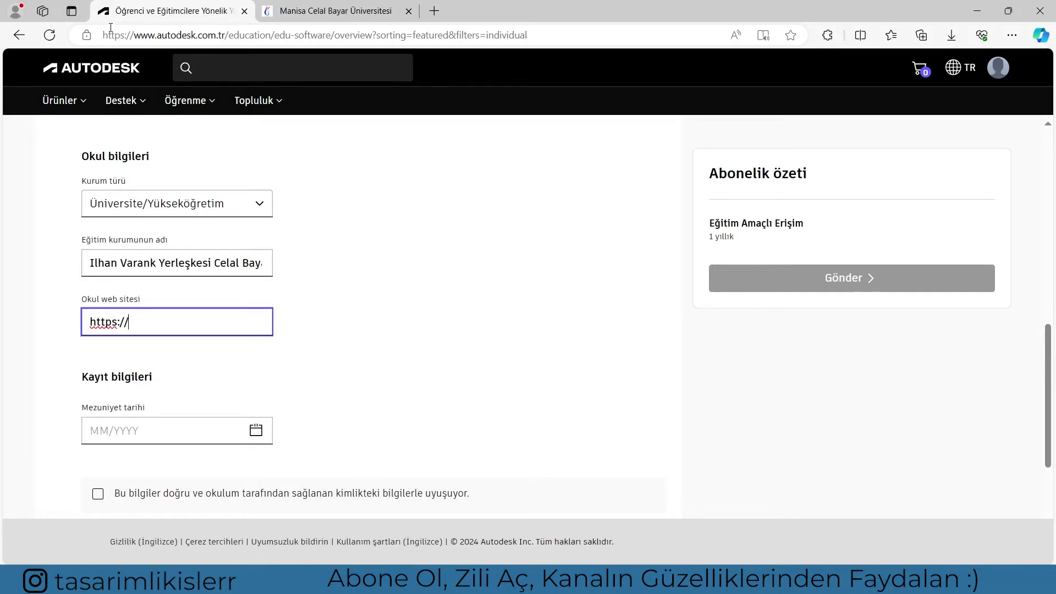
triple_click(132, 325)
type("https://www.mcbu.edu.tr/")
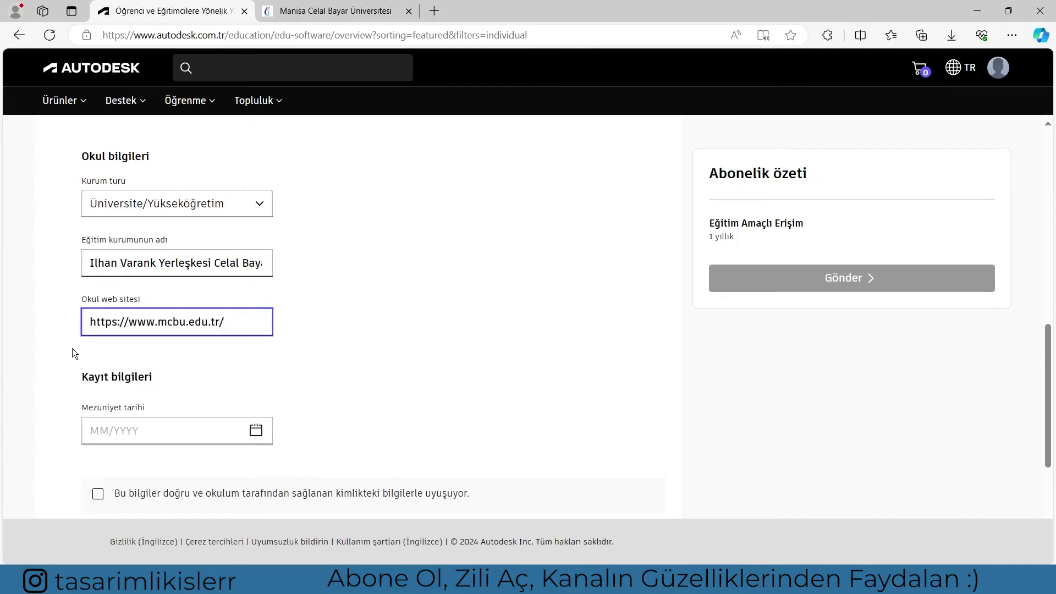
scroll(74, 348, "down", 1)
scroll(119, 343, "down", 1)
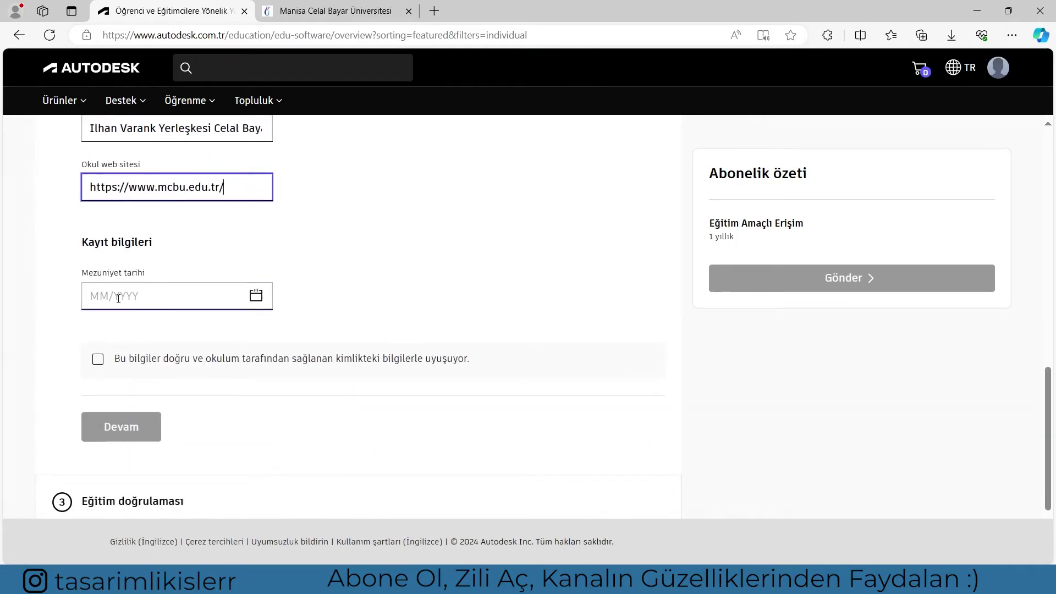
left_click(110, 285)
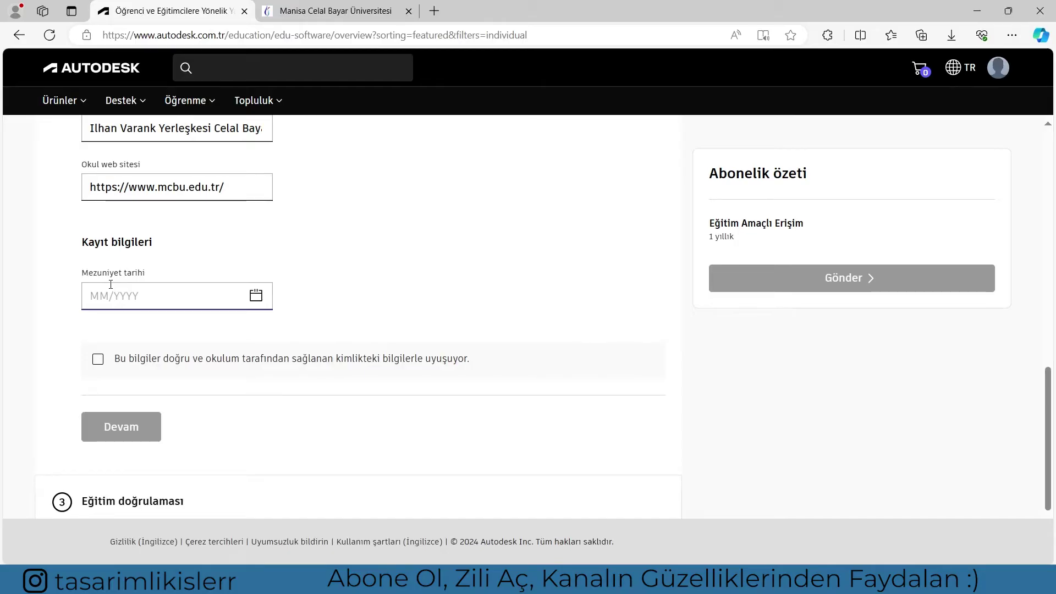
Step: Enter graduation date 08/2026, confirm the details, and continue to the university sign-in
left_click(90, 296)
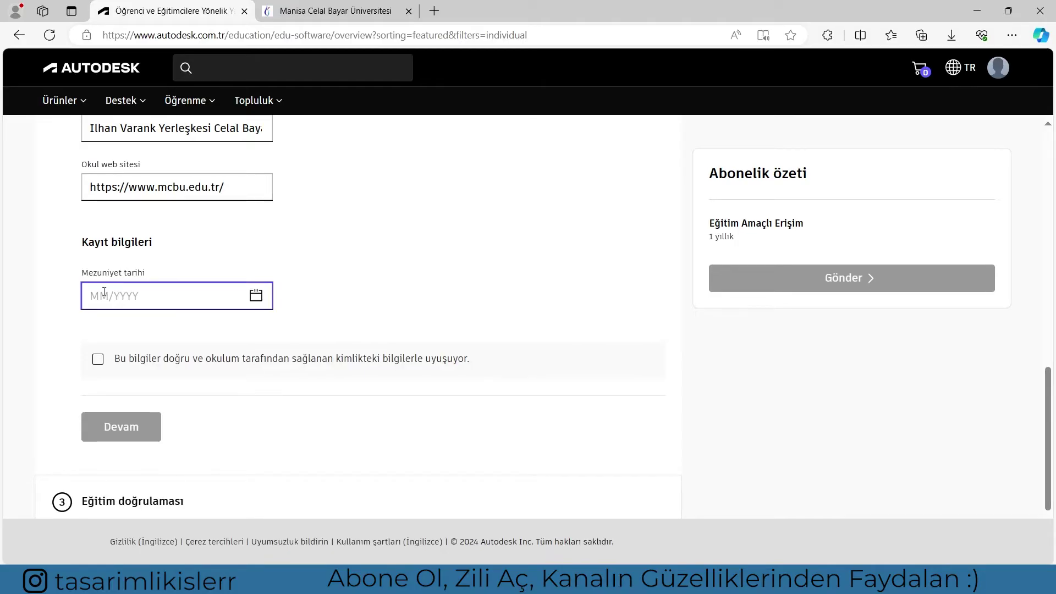
type("08/2026")
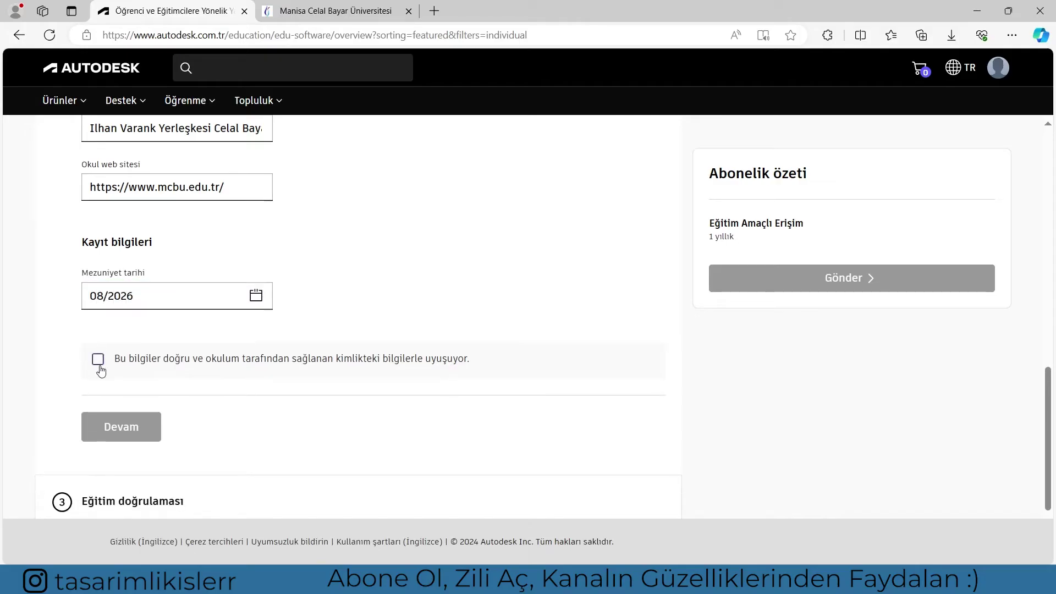
left_click(98, 359)
left_click(120, 435)
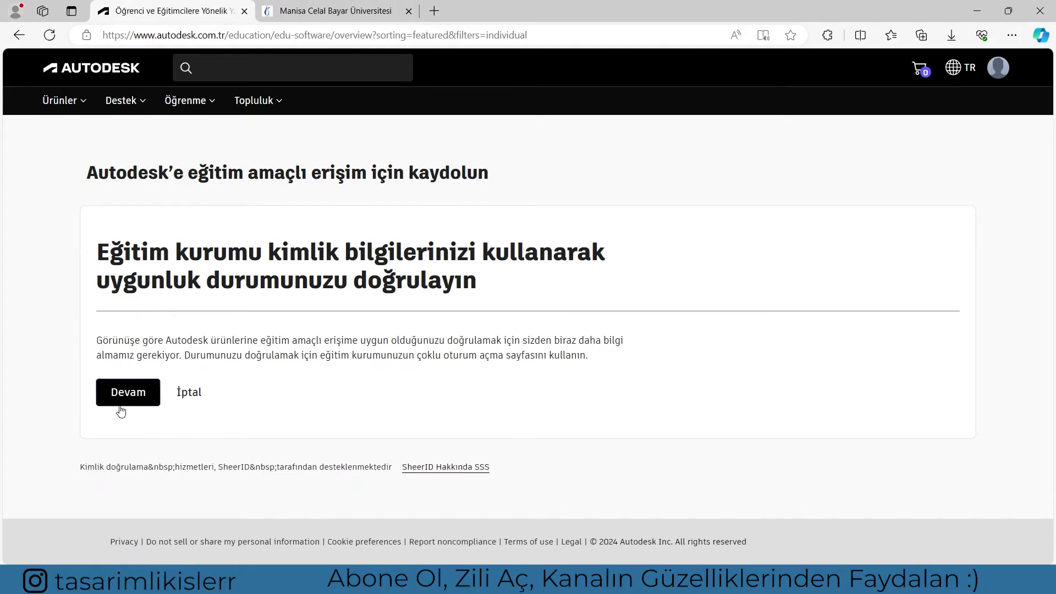
left_click(130, 393)
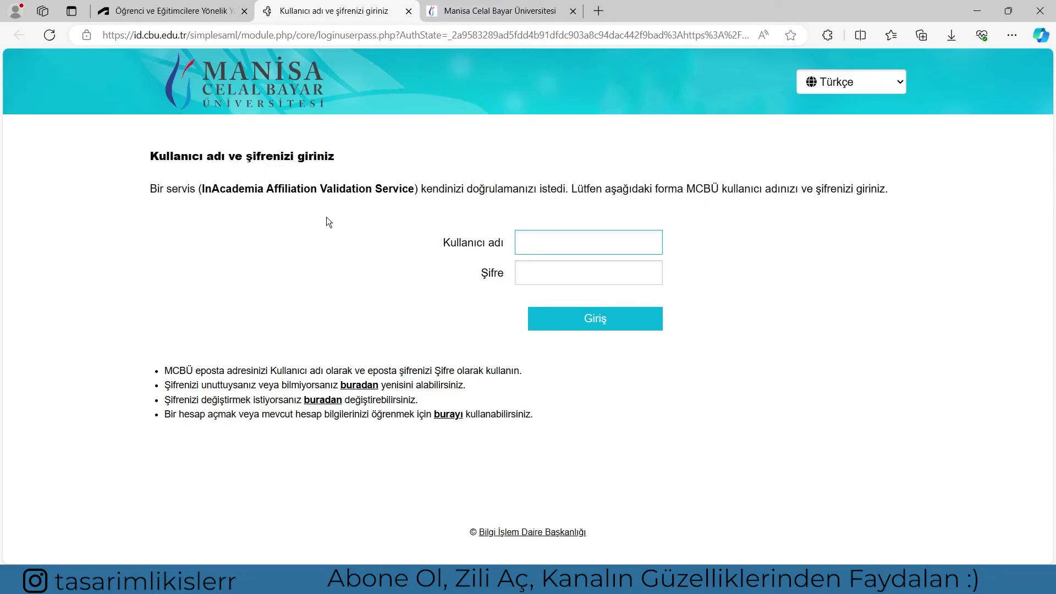
Step: Sign in with the saved university credentials and consent to sharing affiliation details with SheerID
left_click(538, 244)
left_click(574, 238)
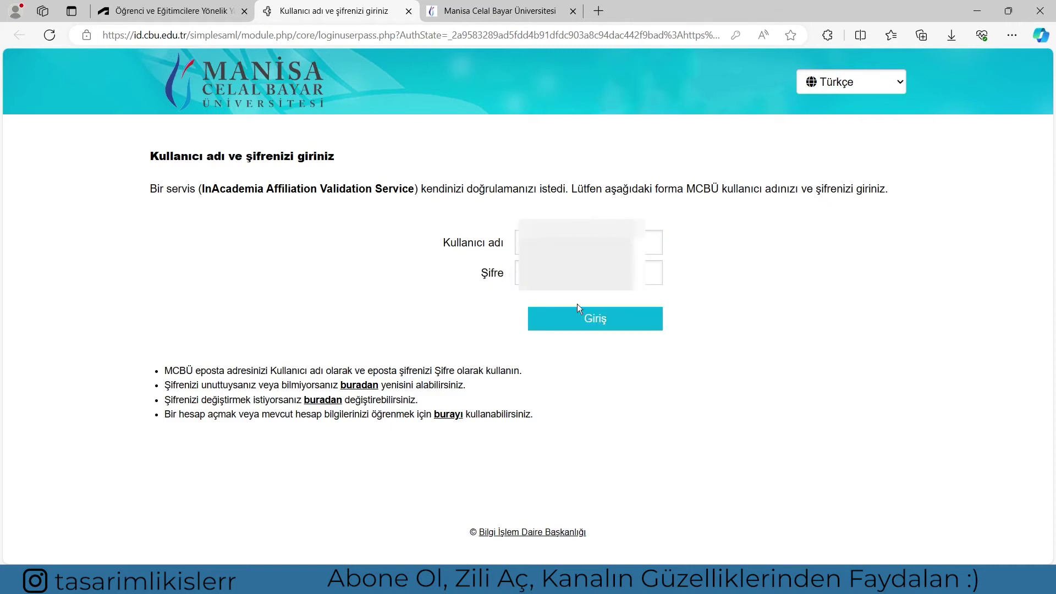
left_click(595, 319)
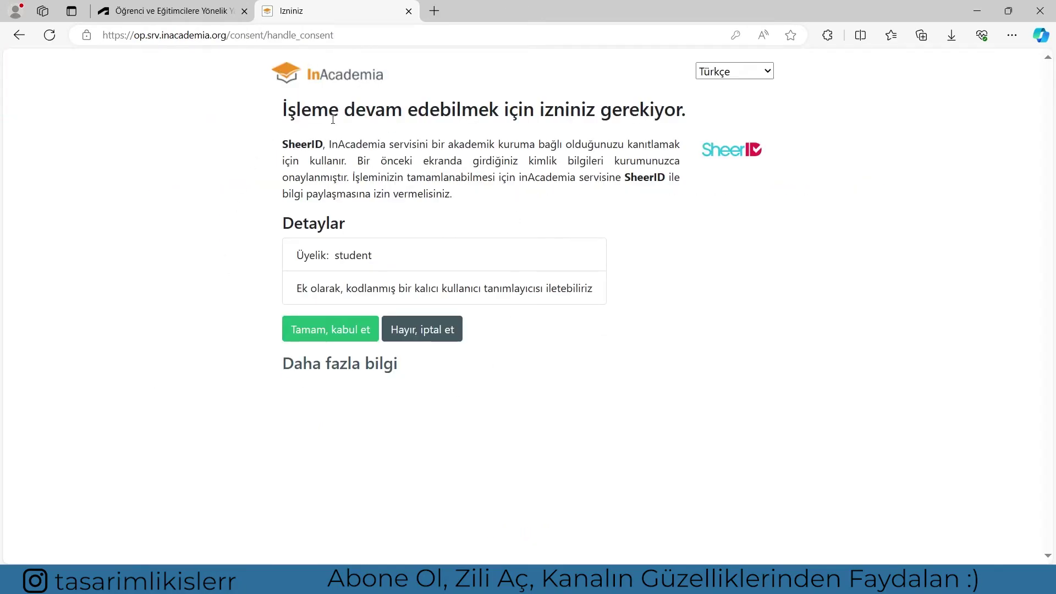
left_click_drag(287, 144, 325, 144)
left_click(329, 332)
left_click(330, 335)
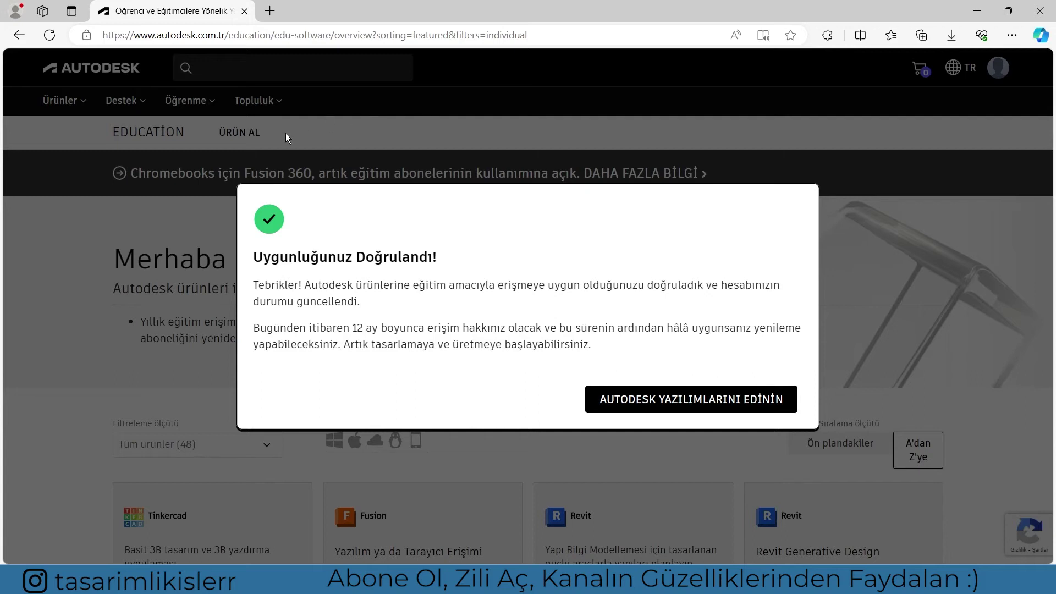
Step: Review the 12-month access confirmation and continue with AUTODESK YAZILIMLARINI EDİNİN
double_click(277, 285)
left_click_drag(353, 328, 514, 329)
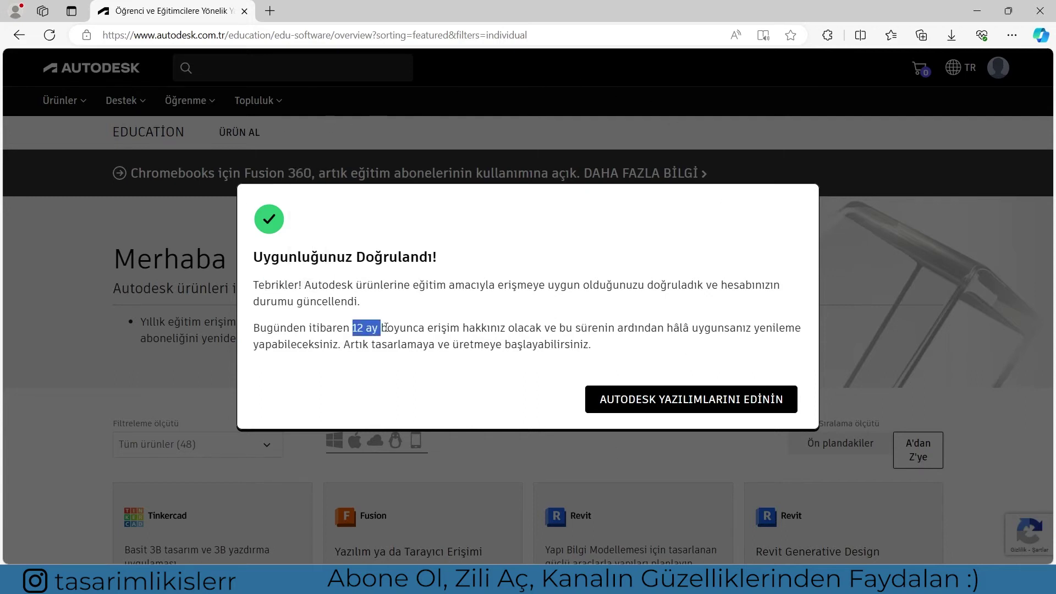
left_click(495, 388)
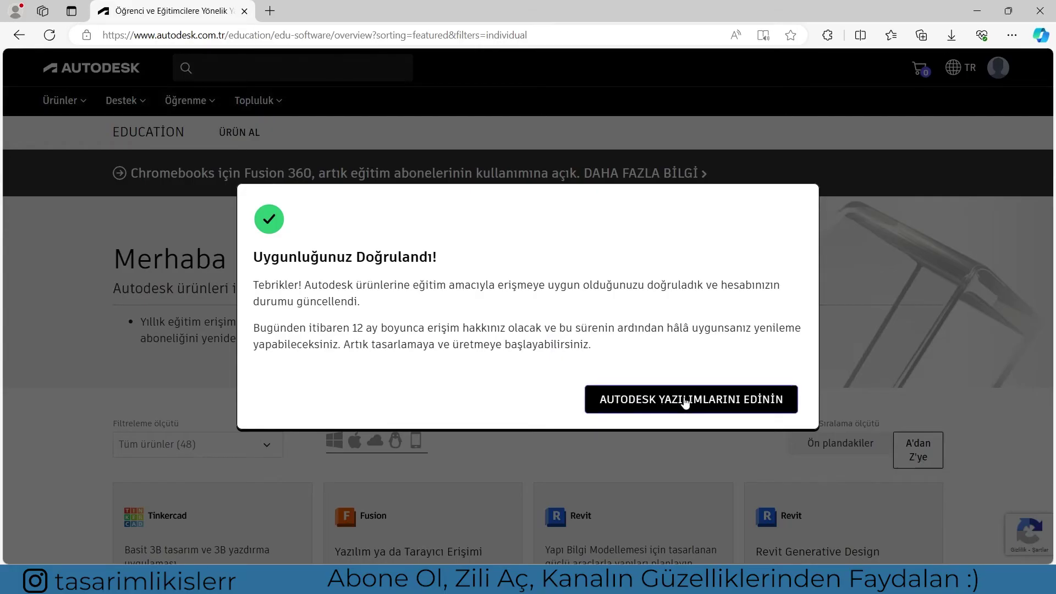
left_click(686, 401)
scroll(220, 298, "down", 8)
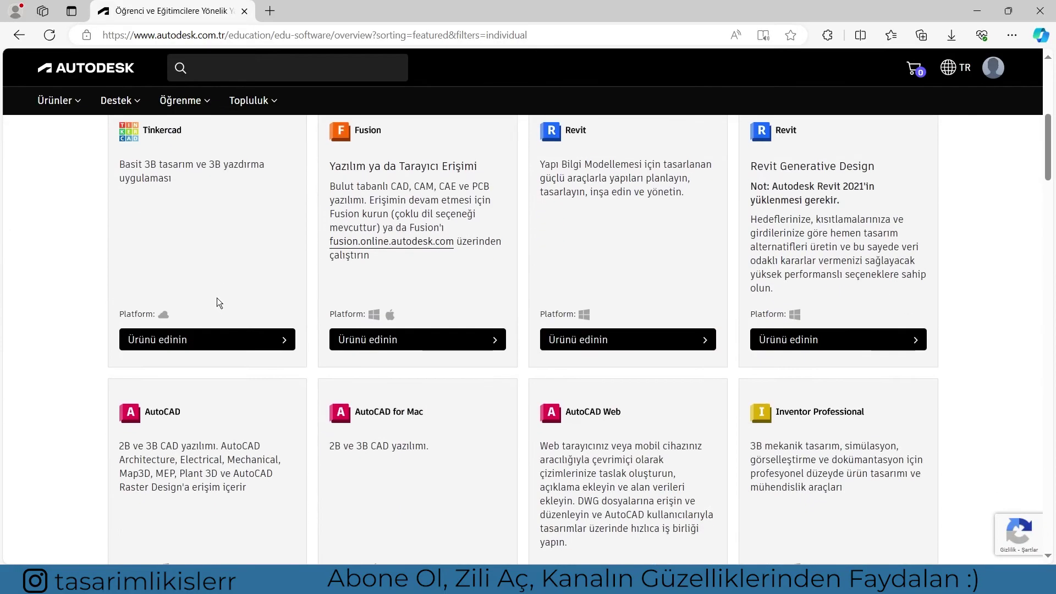
Step: Download the Windows AutoCAD 2025 English installer via İNDİR, accepting the licence terms
scroll(206, 331, "down", 2)
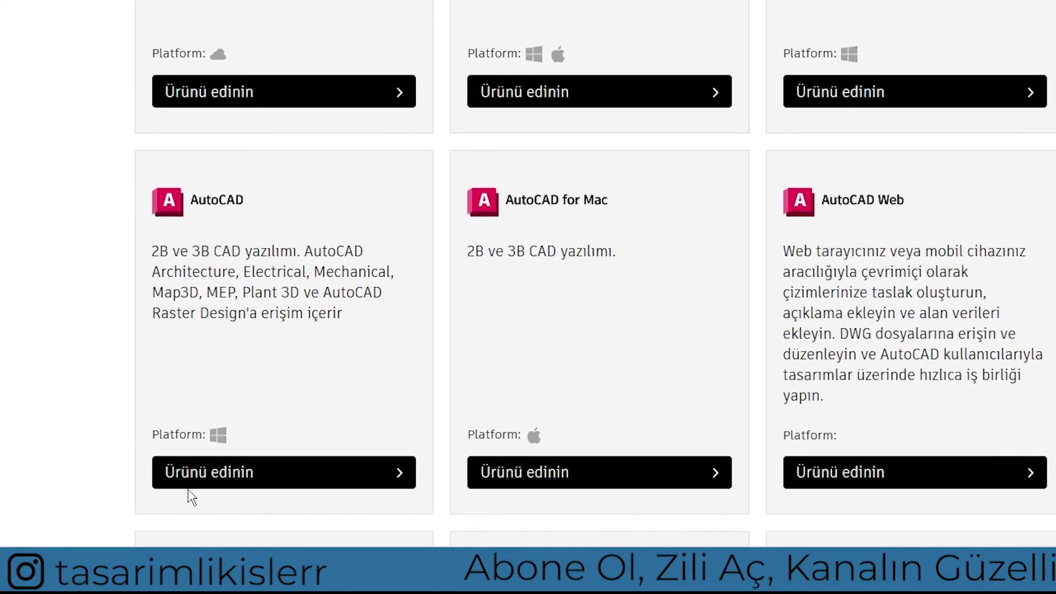
left_click(249, 487)
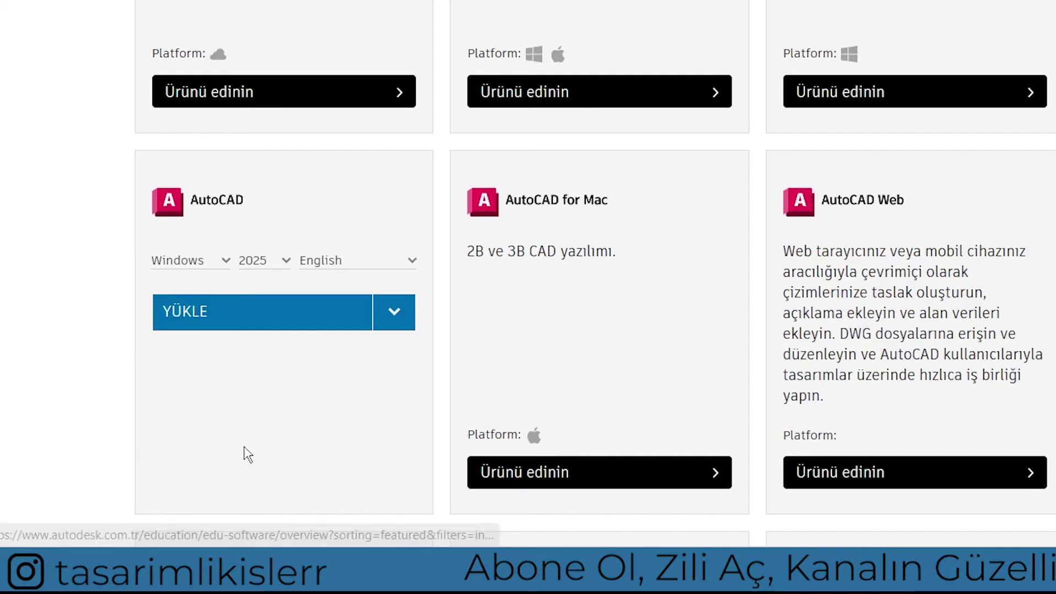
left_click(256, 269)
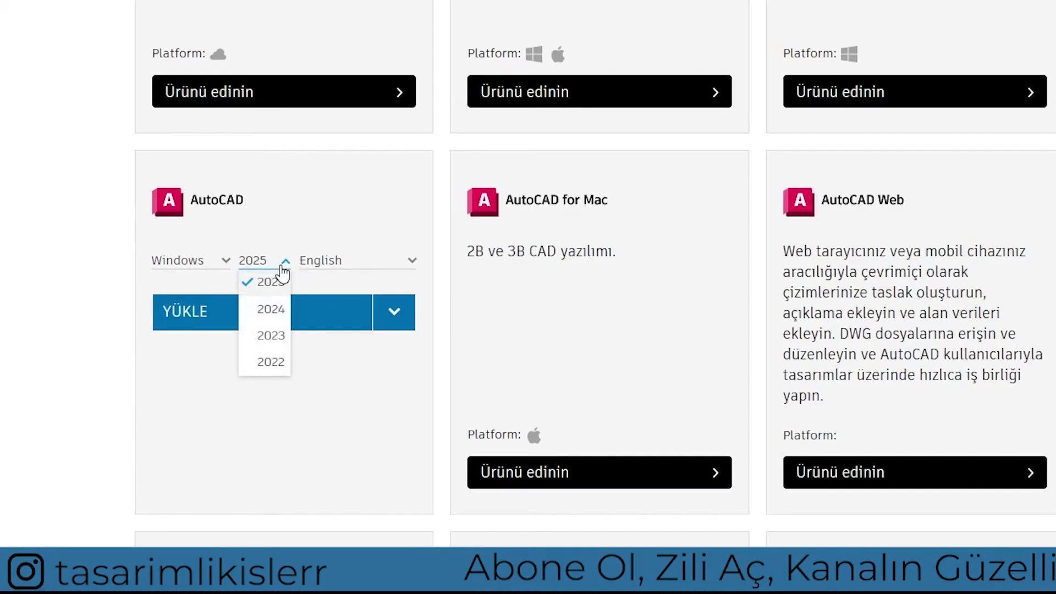
left_click(282, 269)
left_click(282, 268)
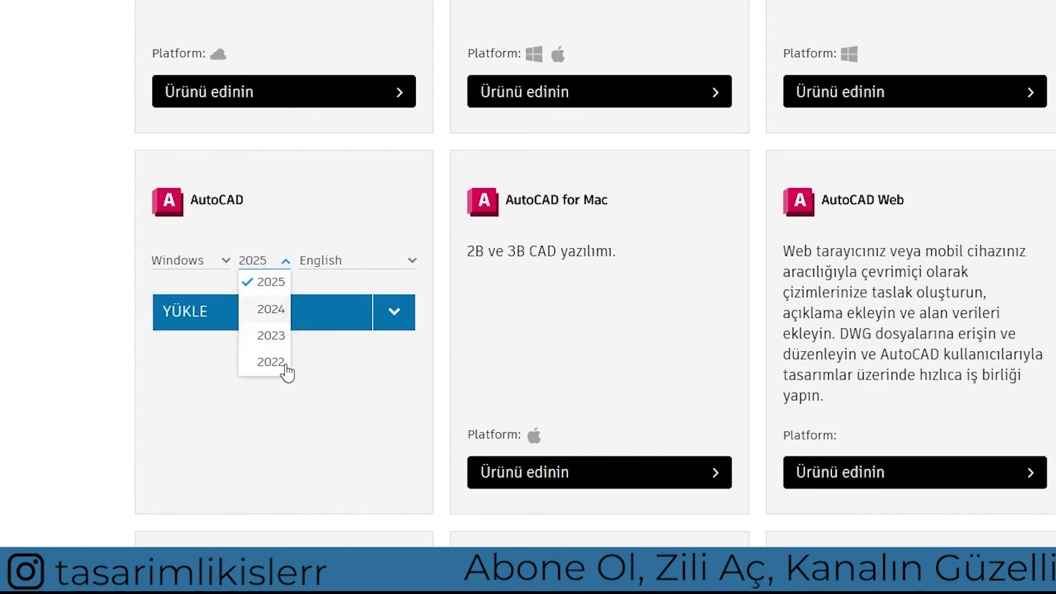
left_click(395, 314)
left_click(395, 314)
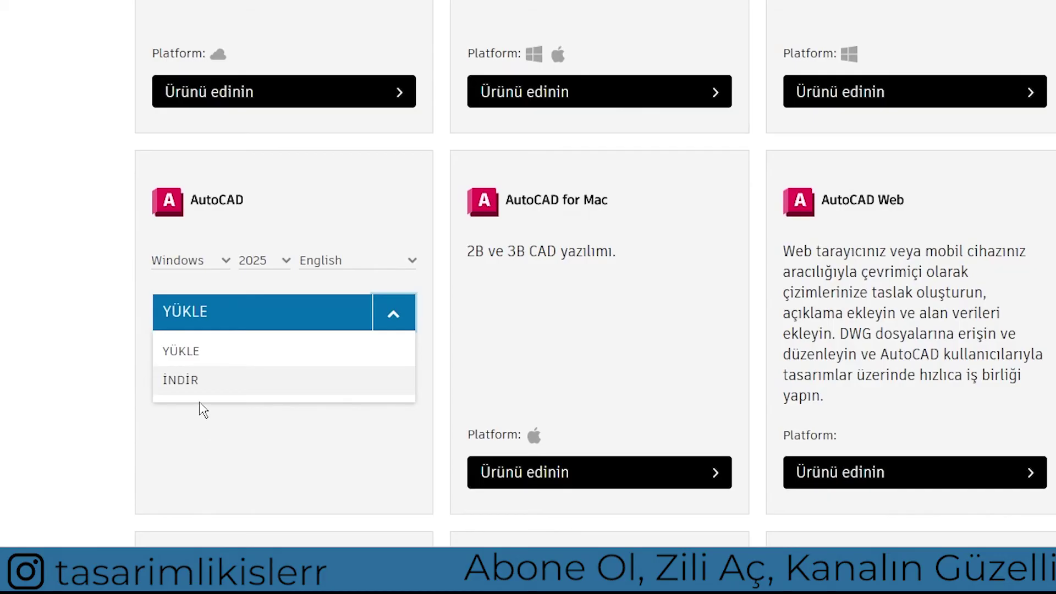
left_click(186, 374)
left_click(372, 388)
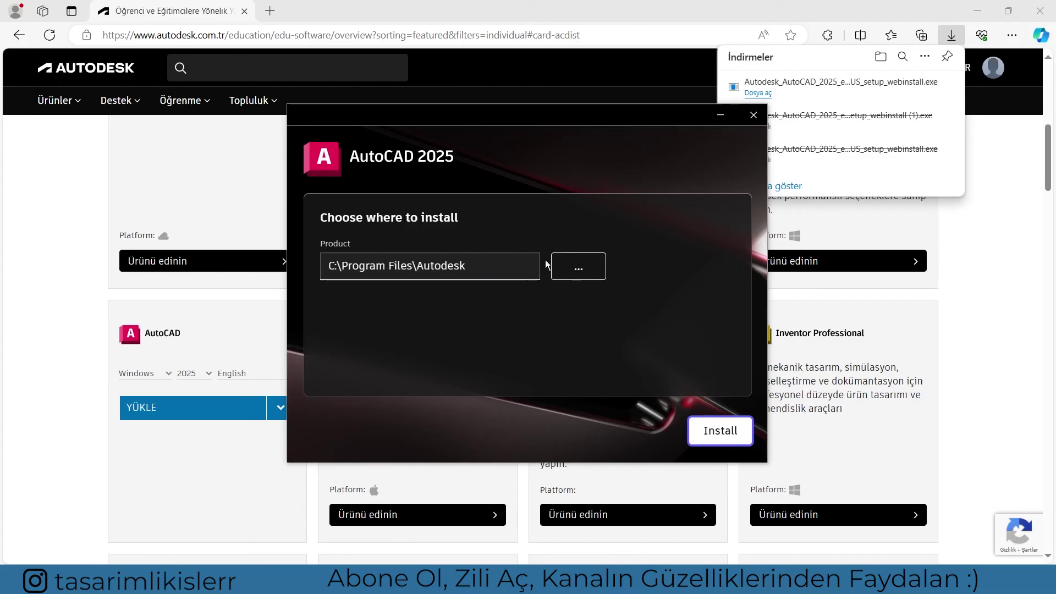
Step: Keep C:\Program Files\Autodesk as the install folder and start installing AutoCAD 2025
left_click(582, 271)
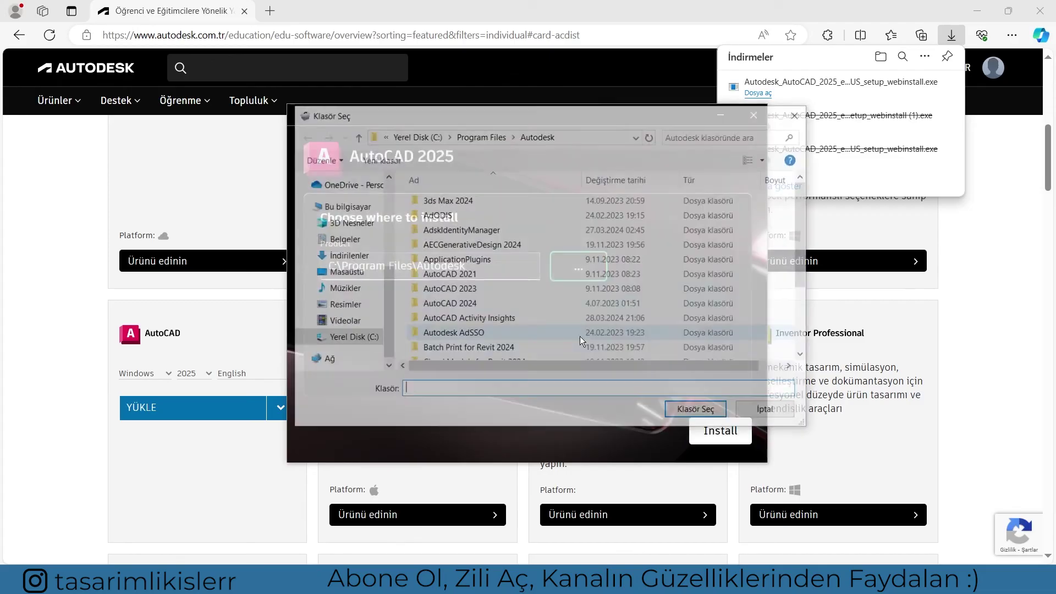
key("Escape")
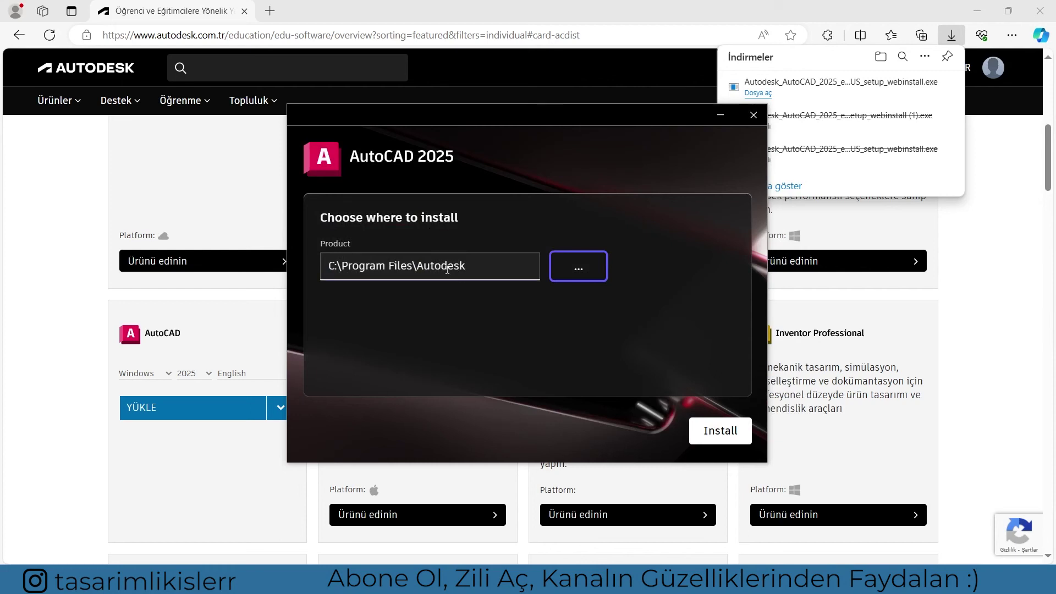
left_click(719, 433)
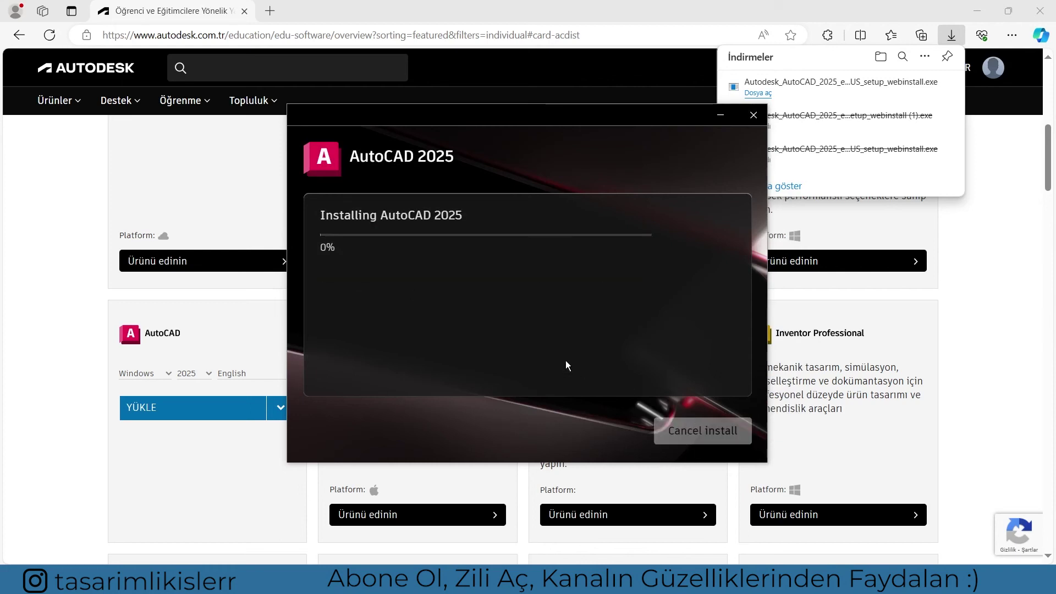